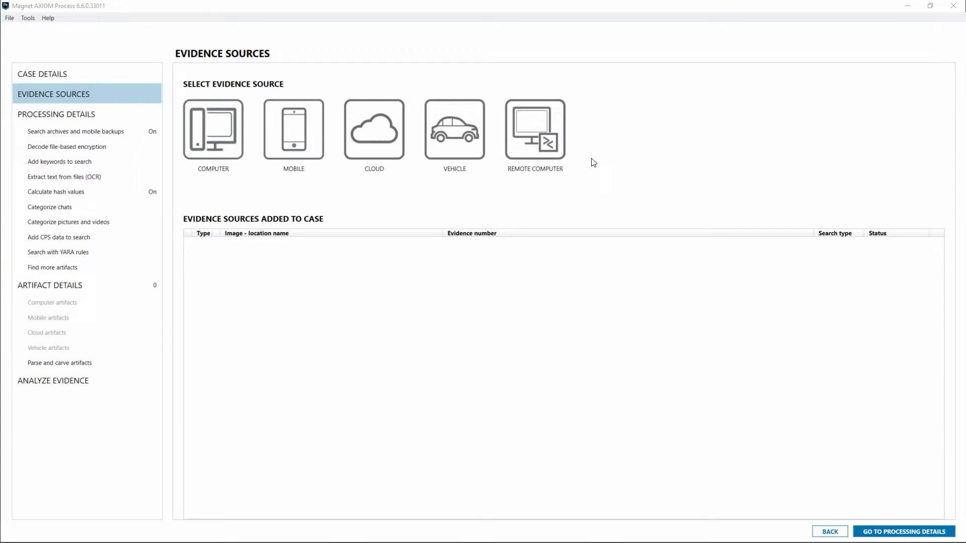
Step: Connect to the agent on online endpoint DESKTOP-IB25VFH and bring up its targeted locations
click(542, 133)
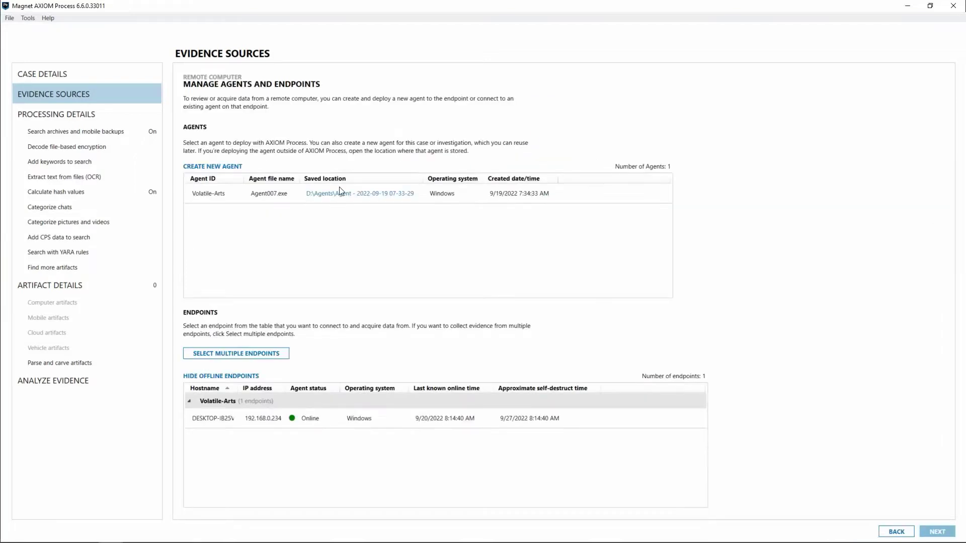
click(645, 420)
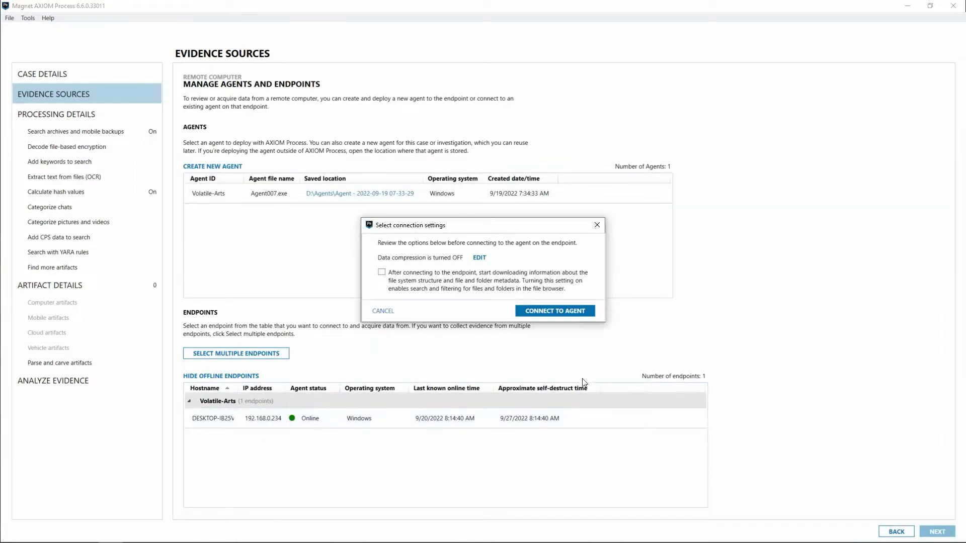
click(559, 311)
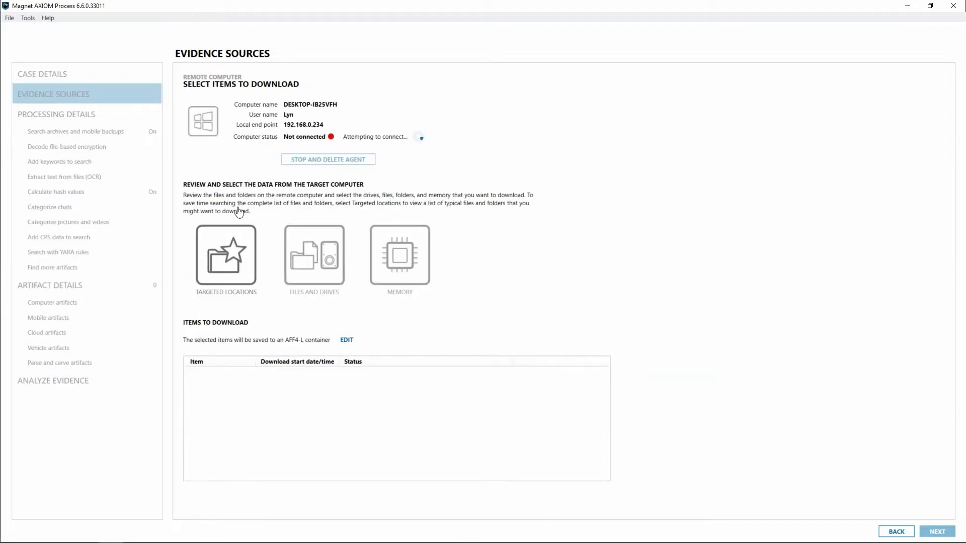
click(220, 269)
scroll(273, 323, down, 5)
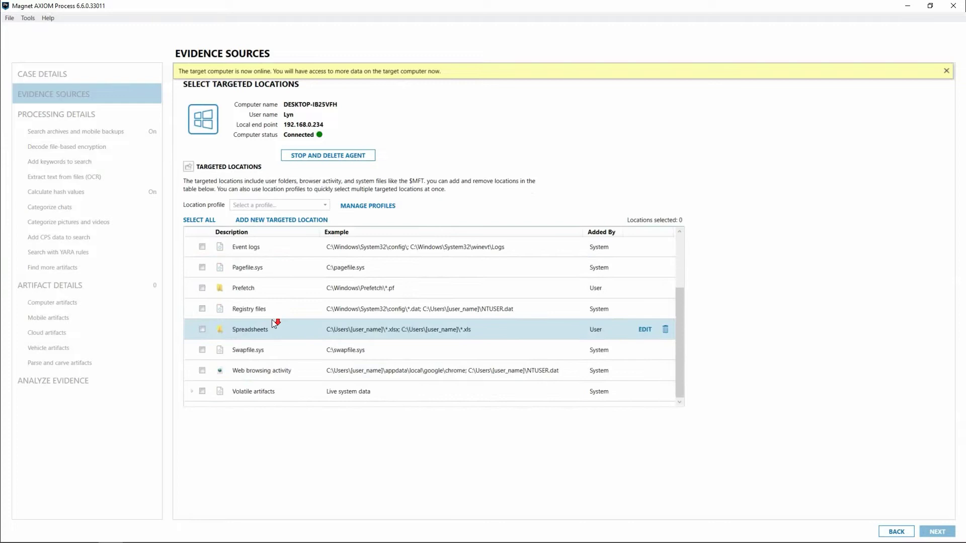
Step: Include every item under Volatile artifacts in the download selection
click(191, 390)
scroll(254, 345, down, 2)
scroll(264, 347, down, 1)
scroll(264, 349, up, 1)
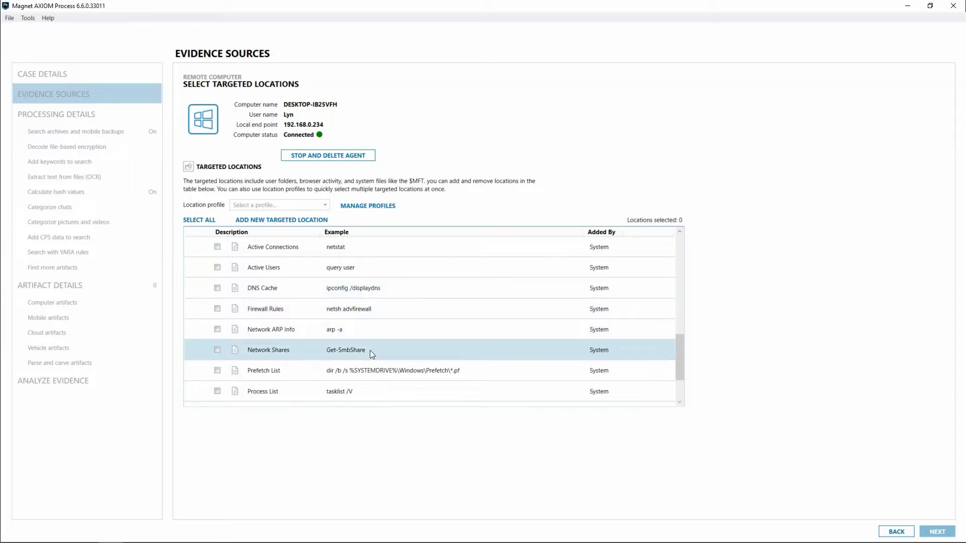
scroll(286, 302, up, 1)
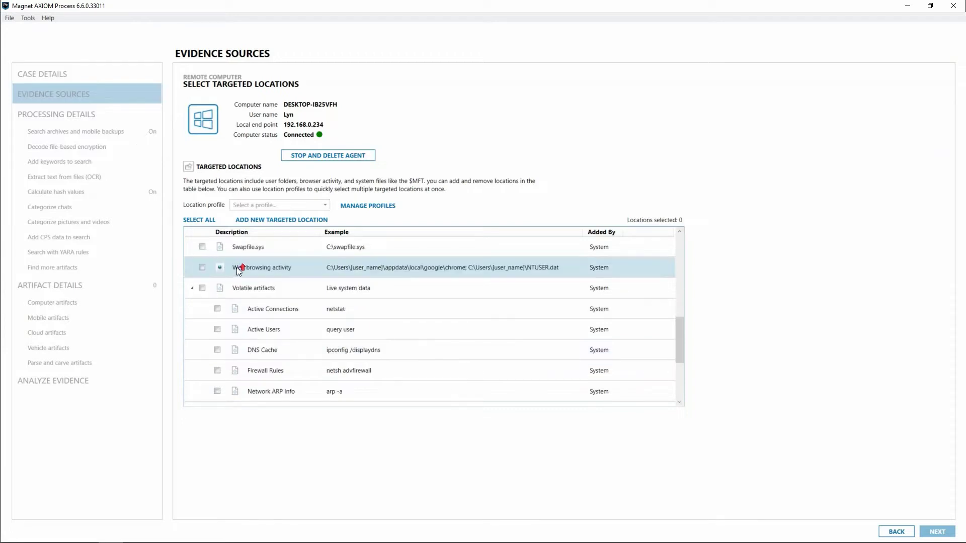
click(202, 289)
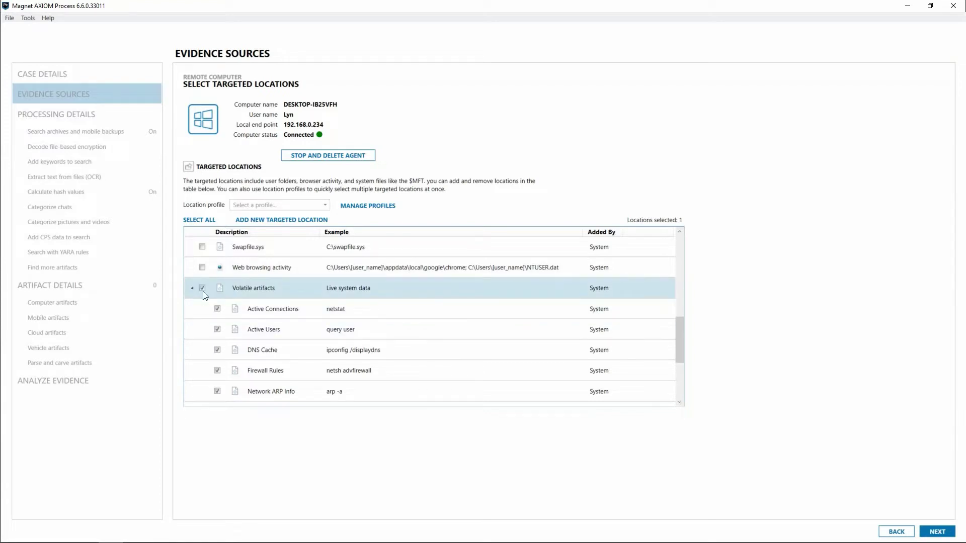
Step: Start downloading the chosen volatile artifacts into an AFF4 evidence source
click(942, 532)
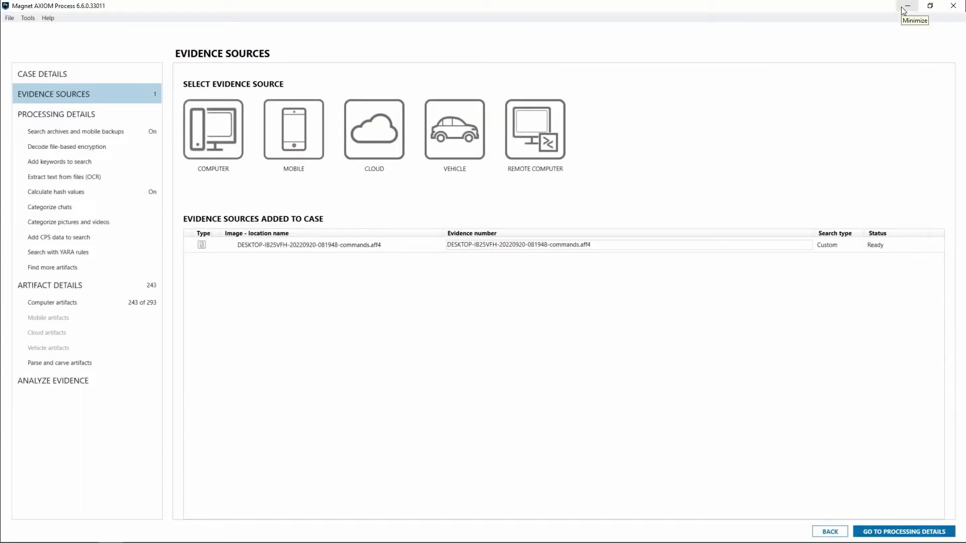
Step: Minimize AXIOM Process and restore the AXIOM Examine case window from the taskbar
click(583, 250)
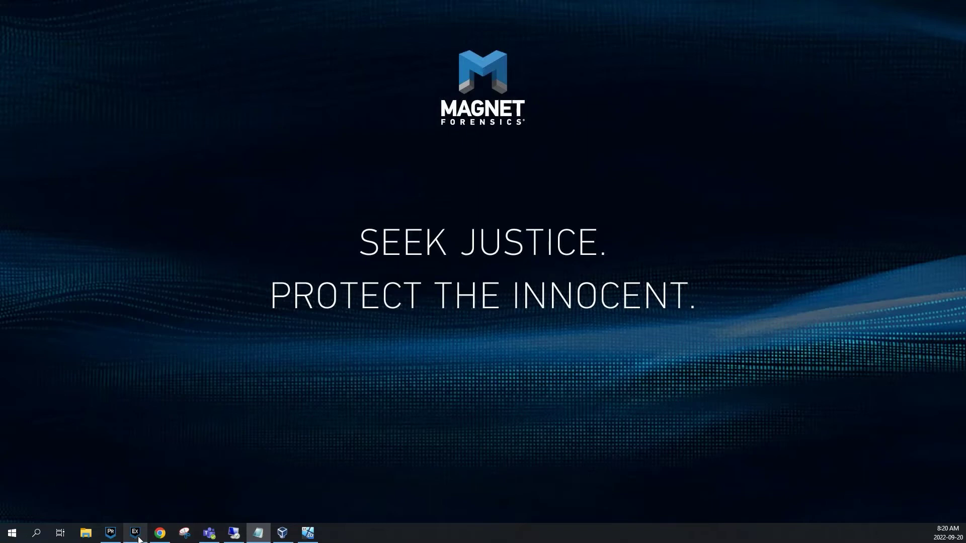
click(130, 510)
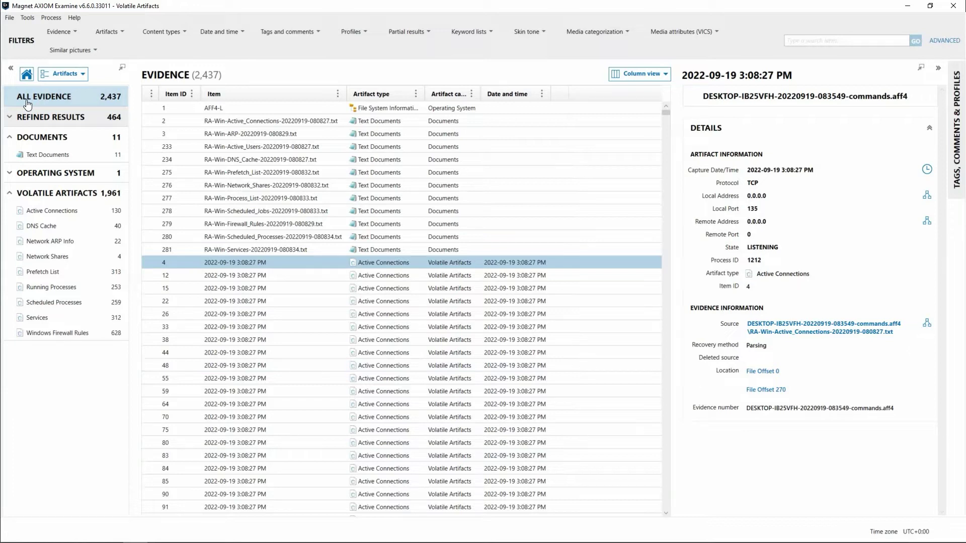
Step: Filter all evidence to the 1,961 volatile artifacts and list the 130 active connections
click(51, 107)
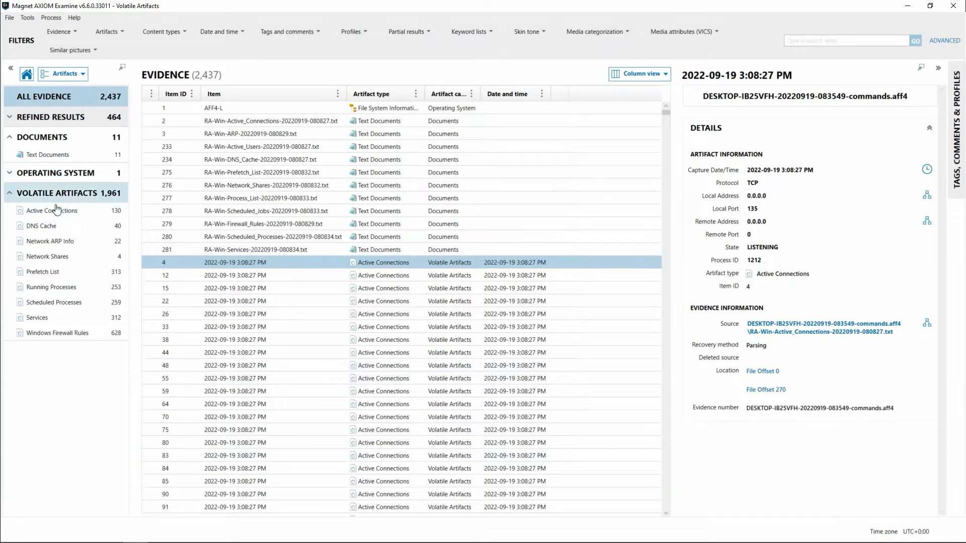
click(73, 200)
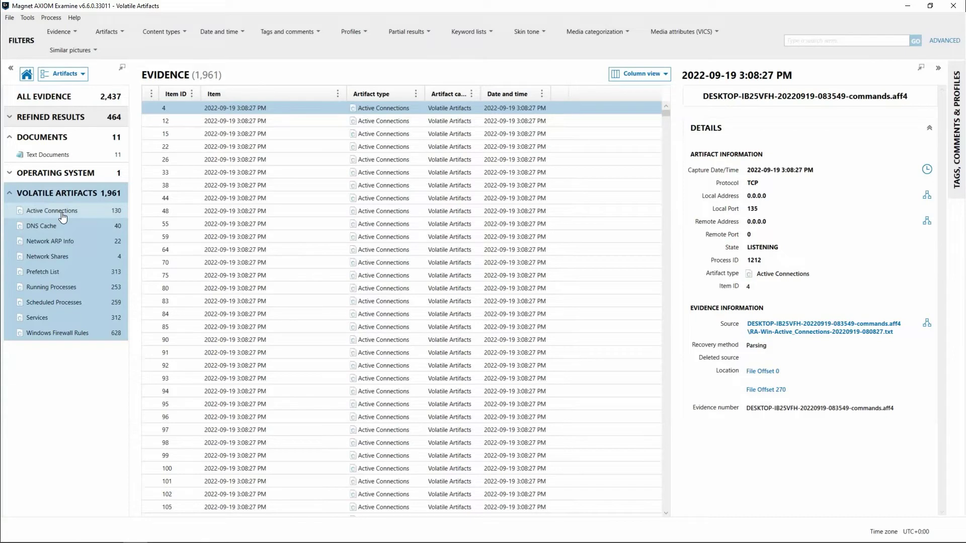
click(63, 218)
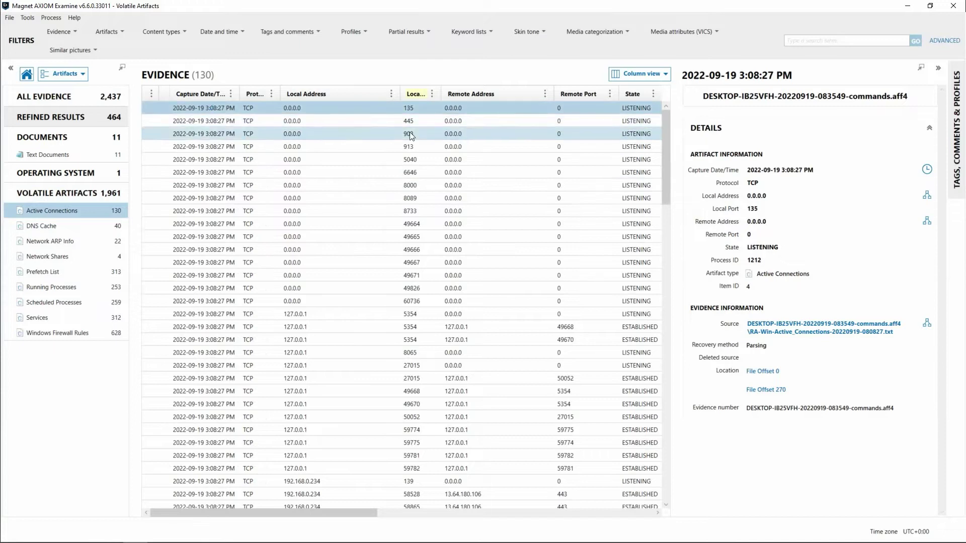
scroll(288, 122, down, 1)
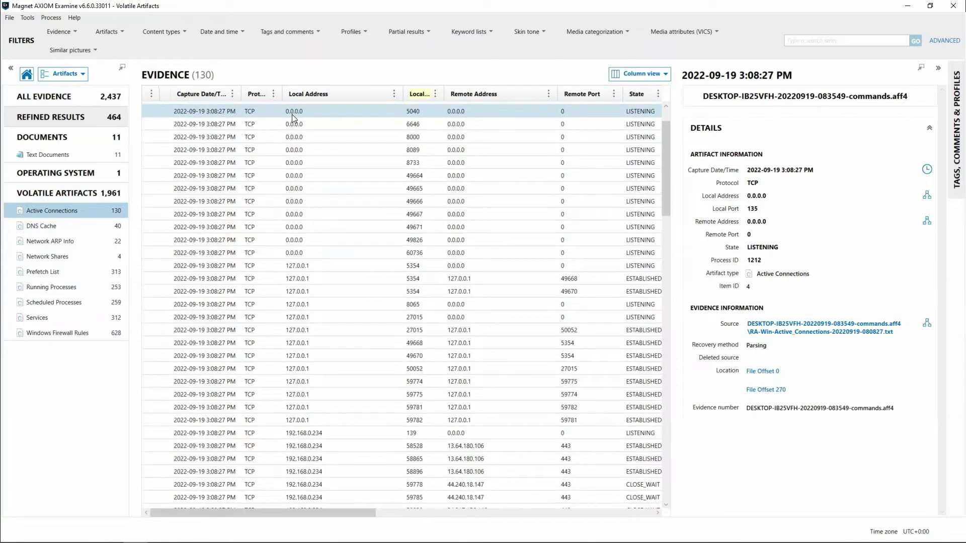
scroll(292, 115, down, 1)
scroll(292, 114, down, 1)
scroll(292, 114, down, 1)
scroll(293, 114, down, 1)
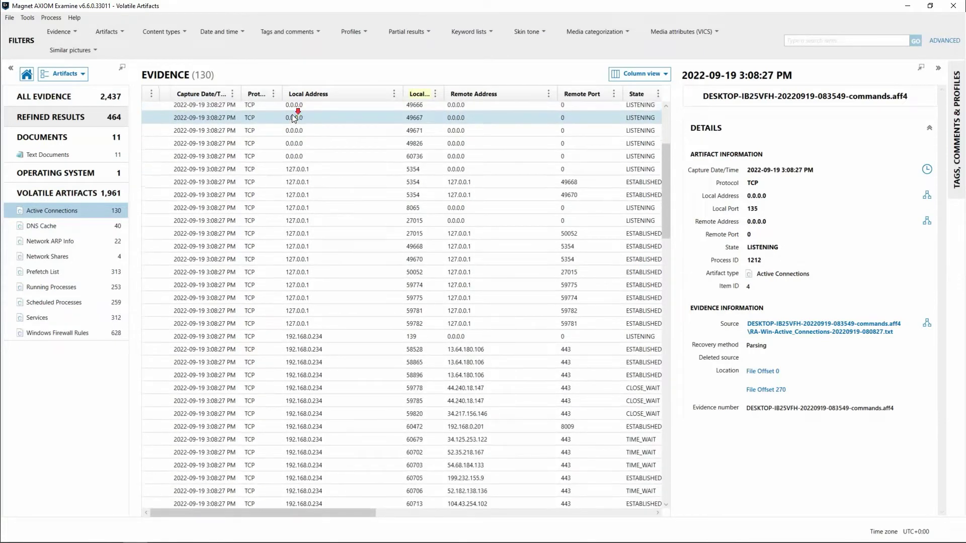
scroll(292, 114, down, 1)
scroll(294, 115, down, 1)
scroll(294, 117, down, 1)
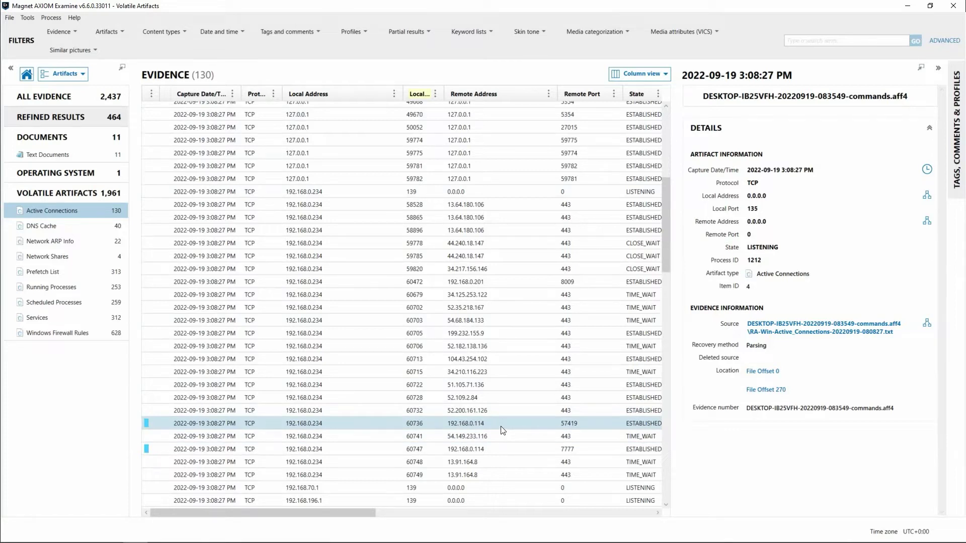
Step: Show details of the established connection 192.168.0.234:60736 to 192.168.0.114:57419
click(153, 428)
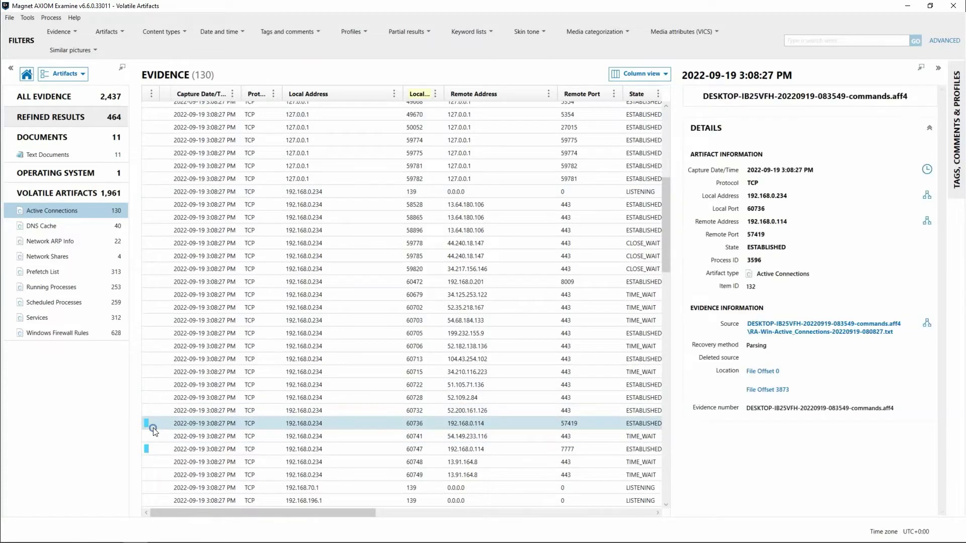
Step: Check the connection from port 60747 to 192.168.0.114:7777, then move to the 40 DNS cache records
right_click(153, 428)
mouse_move(197, 484)
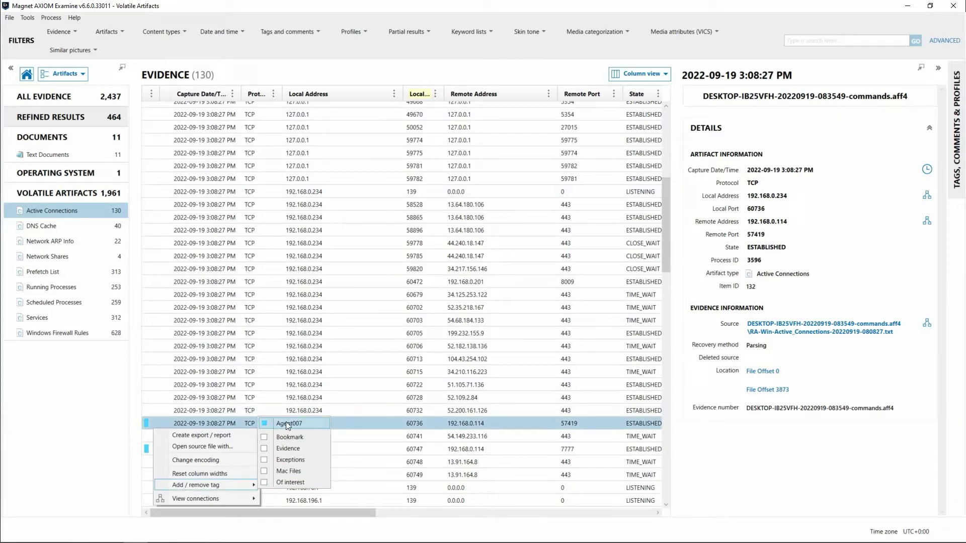
click(156, 449)
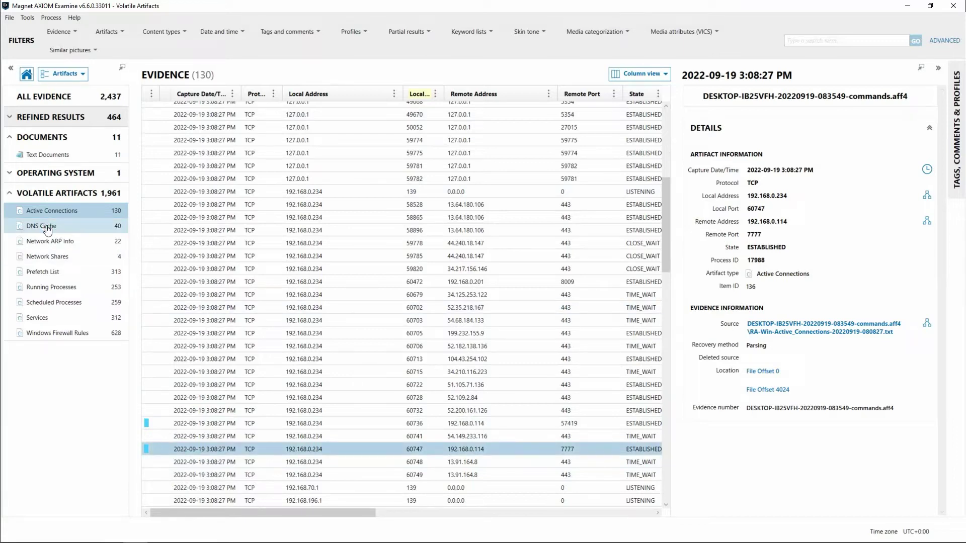
click(47, 228)
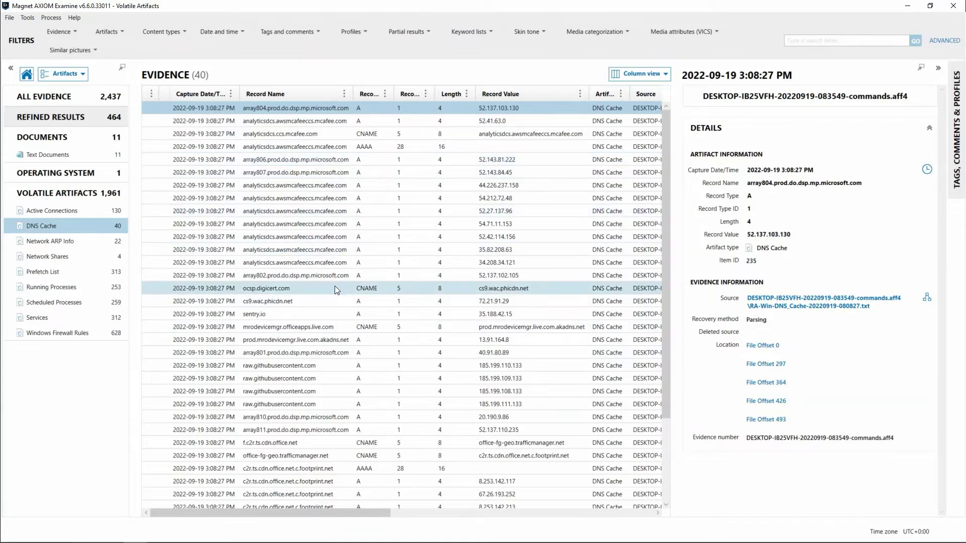
click(67, 248)
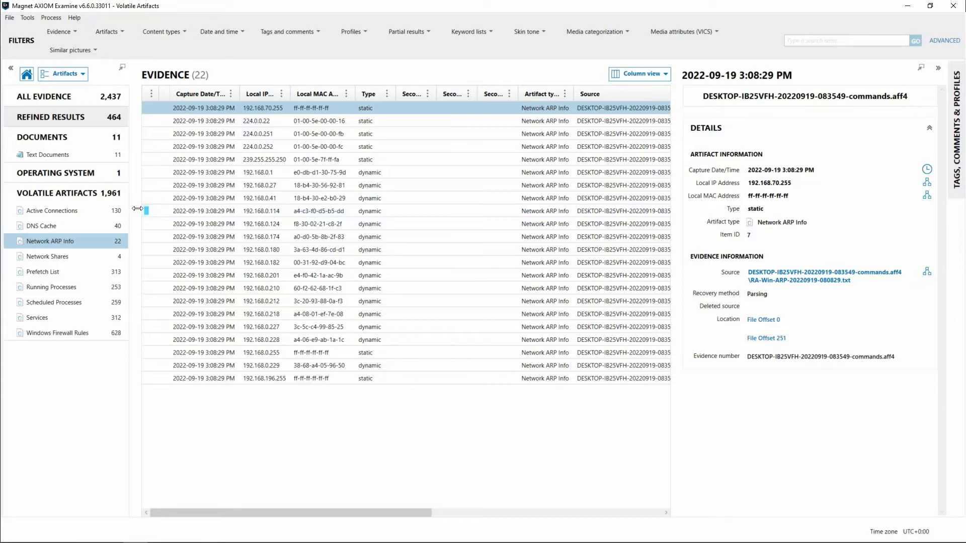
Step: Show the four network shares (ADMIN$, C$, D$, IPC$) found on the endpoint
click(51, 260)
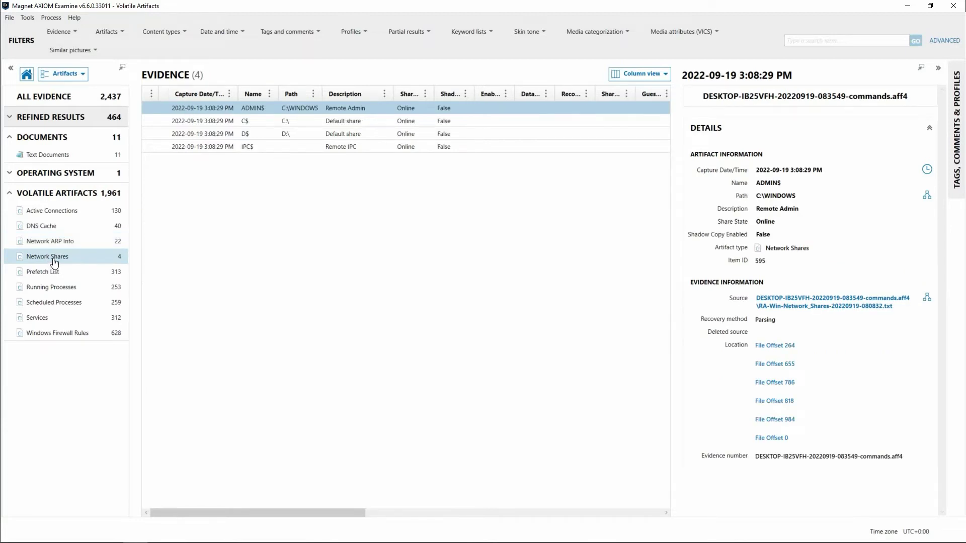
Step: Select the ADMIN$ and C$ shares, then bring up the 313 Prefetch List entries
ctrl+click(306, 121)
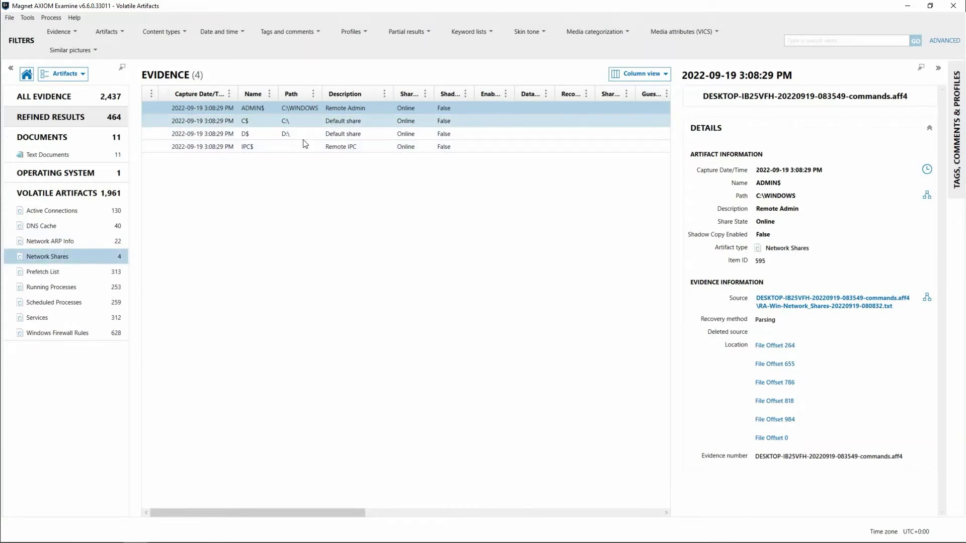
ctrl+click(292, 121)
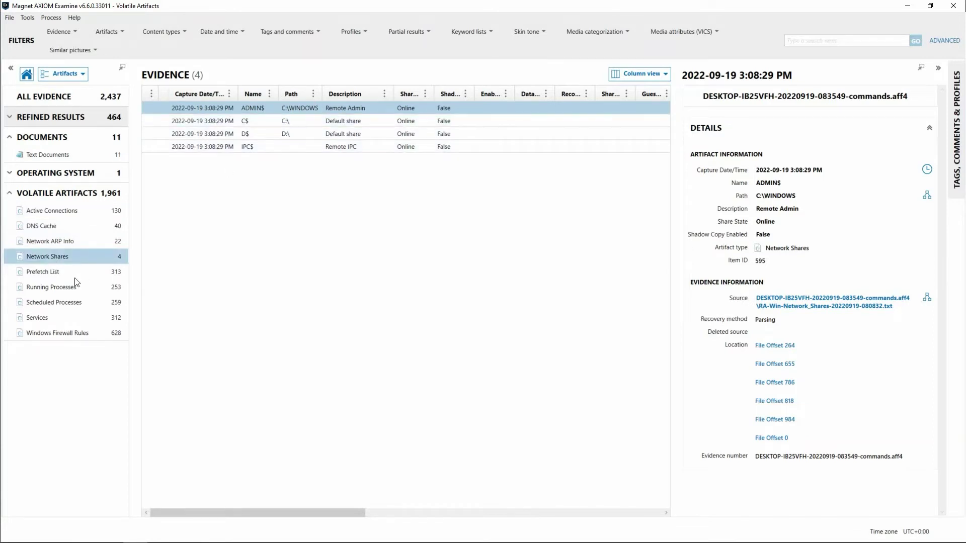
click(45, 278)
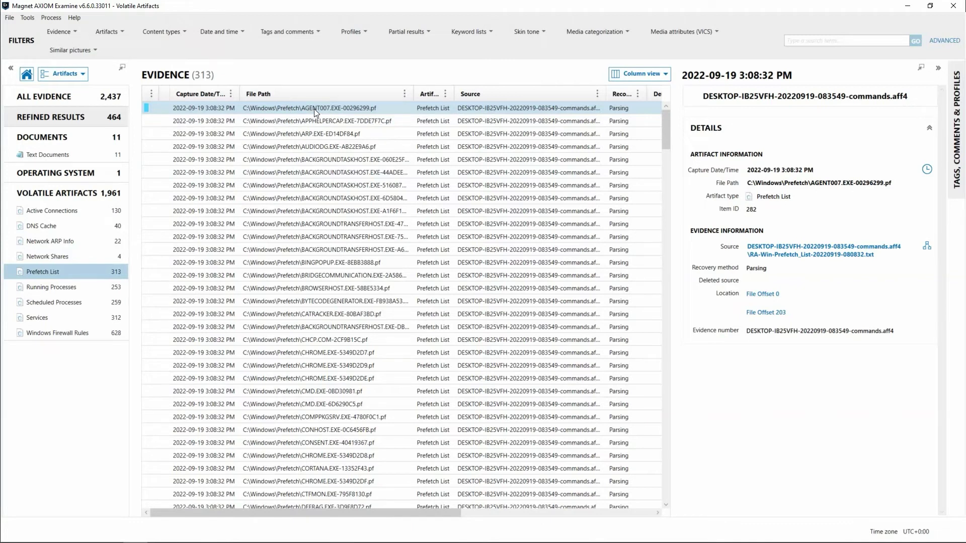
Step: List the 253 running processes and check the Process Name column options without changing them
click(58, 290)
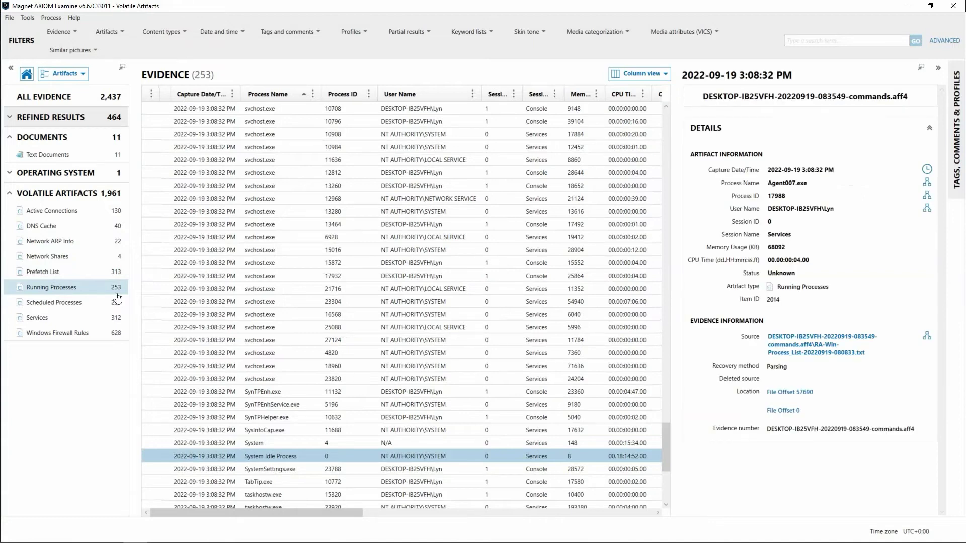
scroll(234, 220, down, 1)
scroll(235, 221, down, 1)
scroll(235, 221, down, 2)
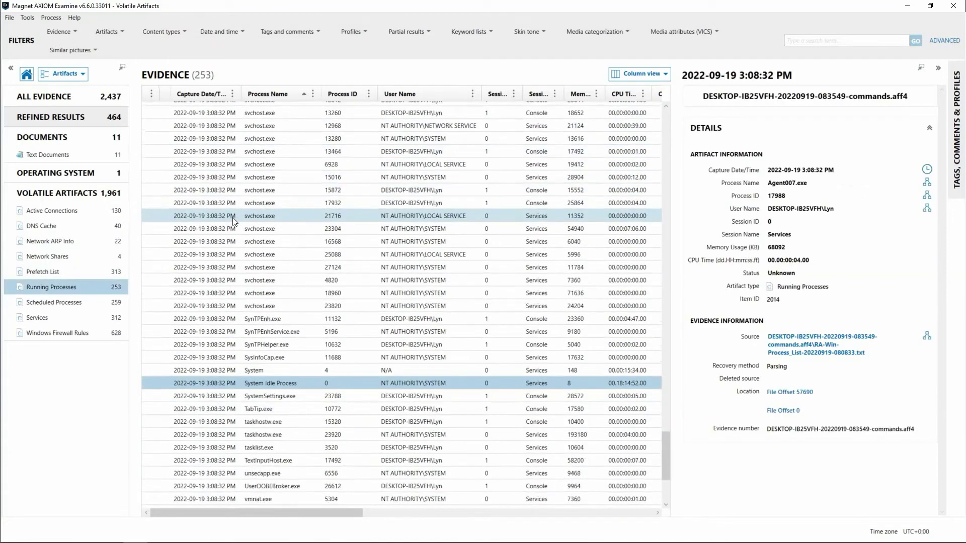
scroll(235, 220, up, 3)
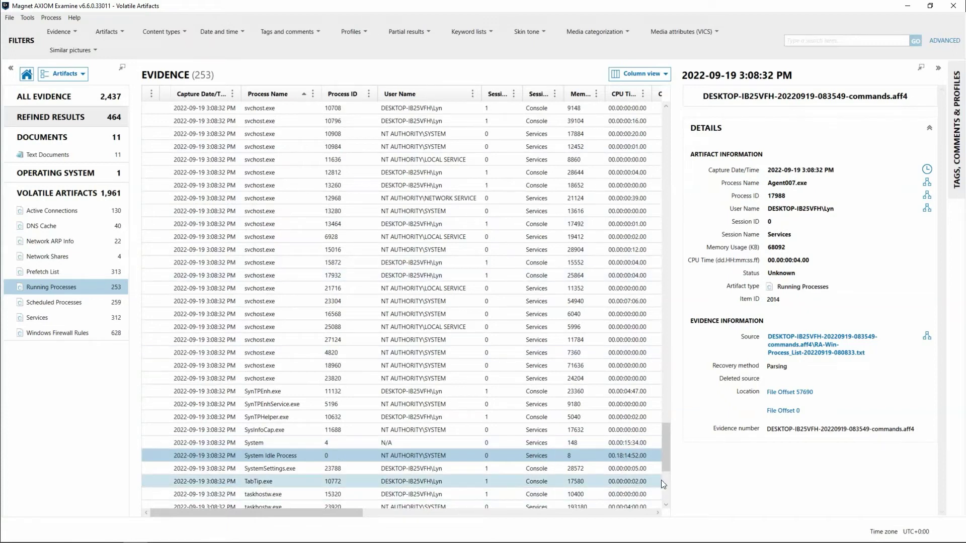
drag(668, 466, 678, 140)
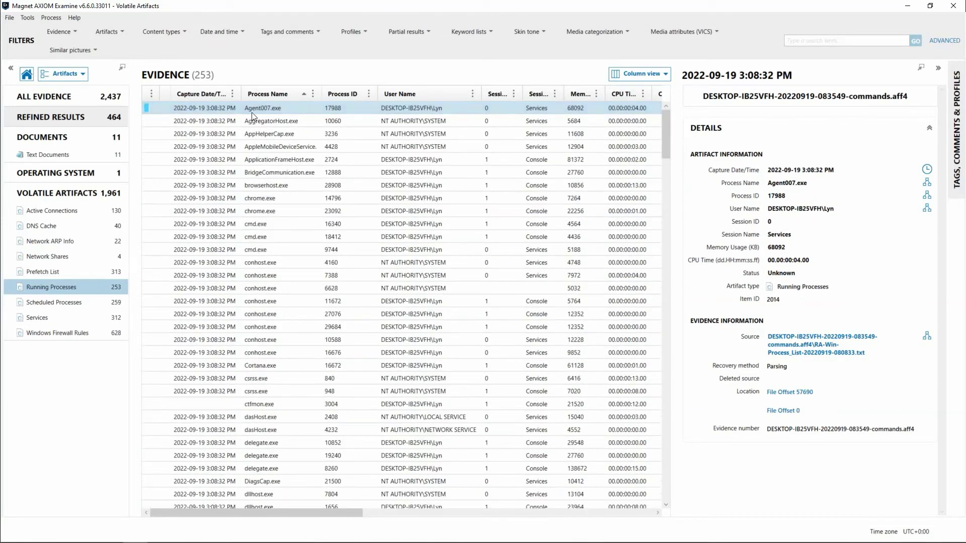
right_click(261, 93)
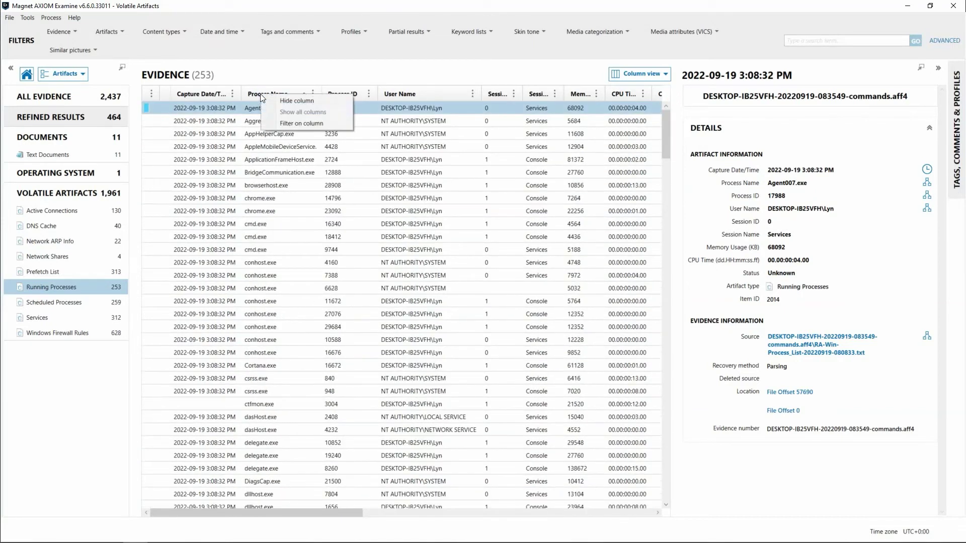
click(265, 124)
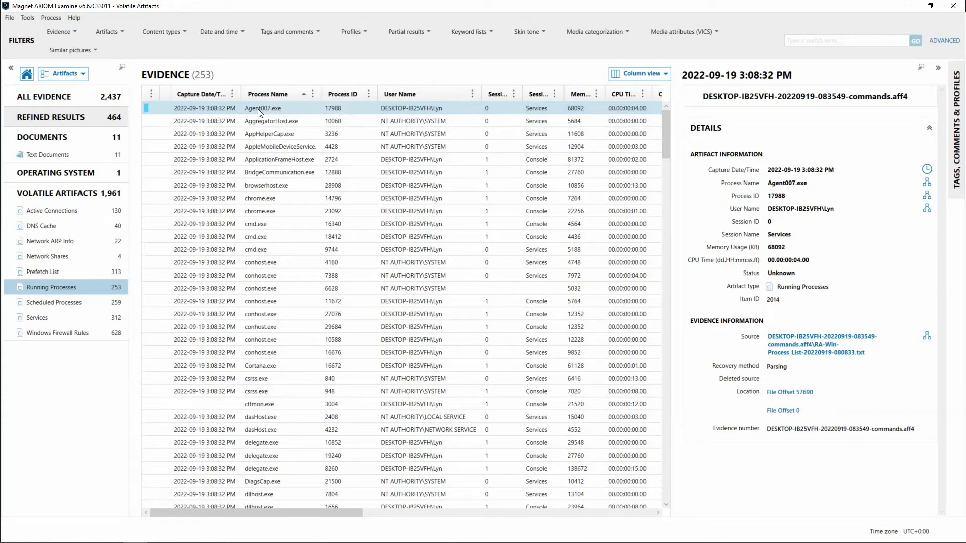
Step: Show the 259 Scheduled Processes captured from the endpoint
click(58, 309)
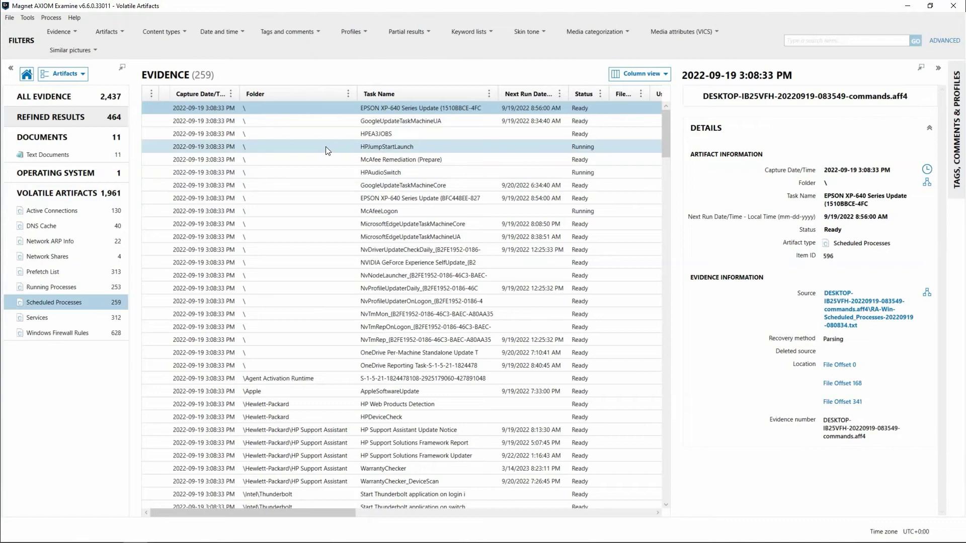
scroll(325, 147, down, 2)
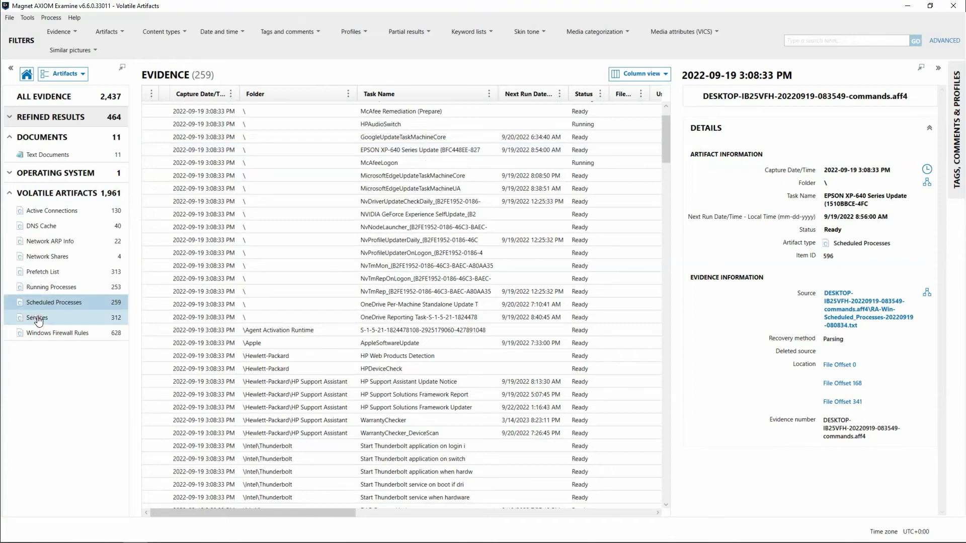
Step: Show the 312 Services entries with their running or stopped state
click(37, 318)
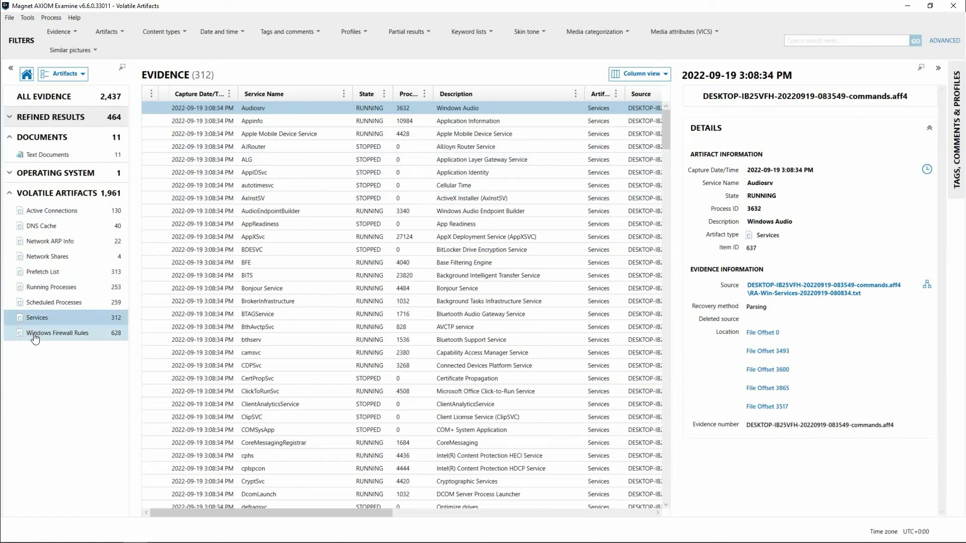
Step: Show the 628 Windows Firewall Rules, including the outbound Skype allow rule
click(33, 338)
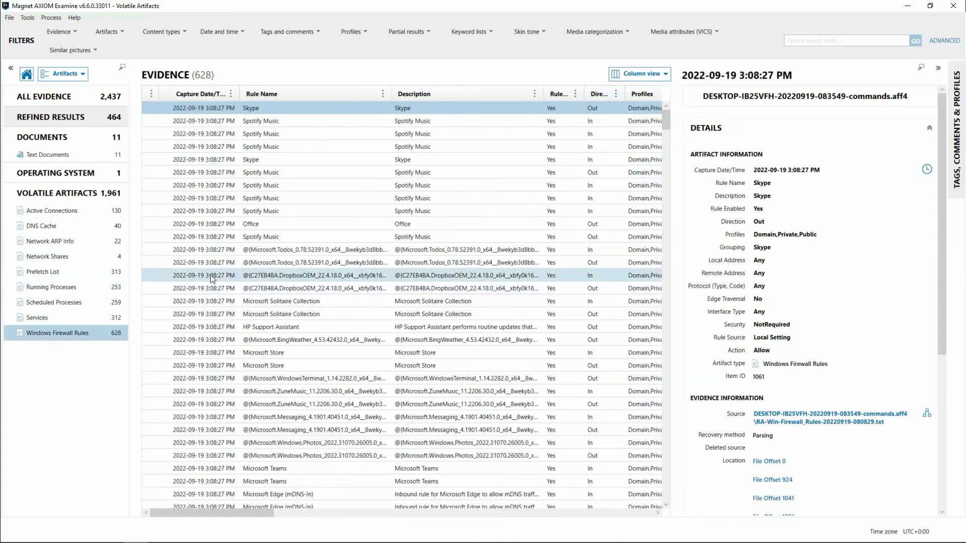
scroll(311, 175, down, 1)
scroll(310, 176, down, 1)
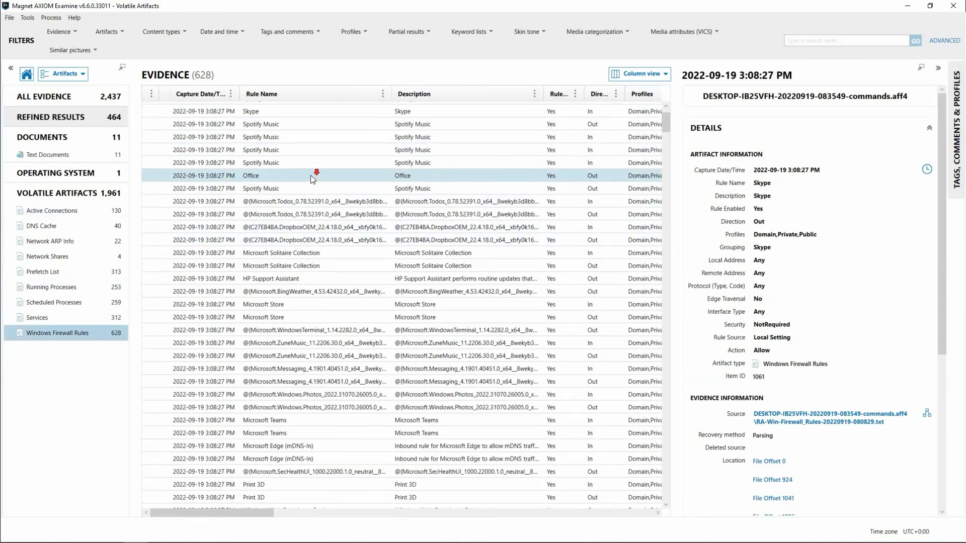
scroll(310, 177, down, 1)
scroll(310, 176, down, 1)
scroll(310, 175, down, 1)
scroll(311, 178, down, 1)
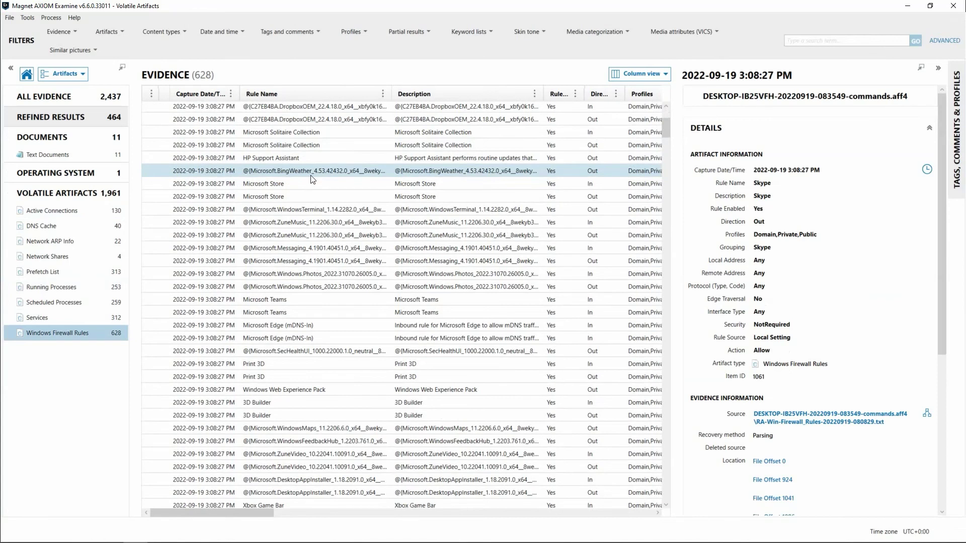
scroll(309, 178, down, 2)
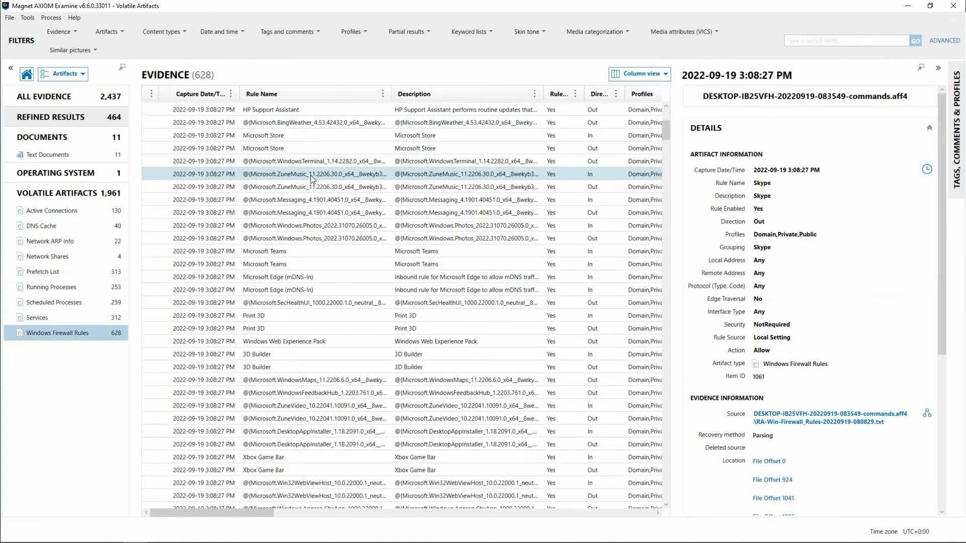